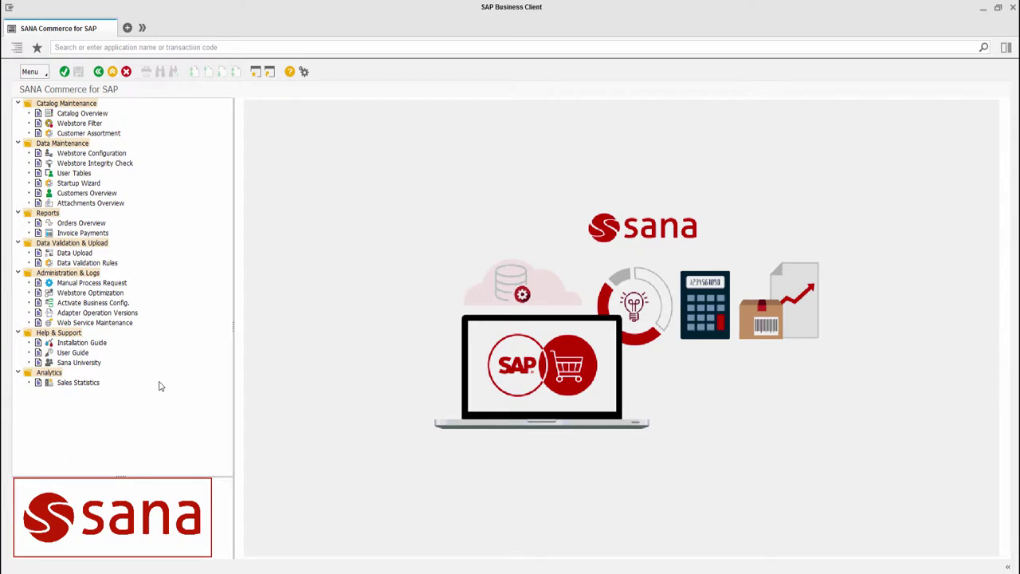
Select SanaStore as the Webstore Id and execute to load its optimization configurations
click(110, 296)
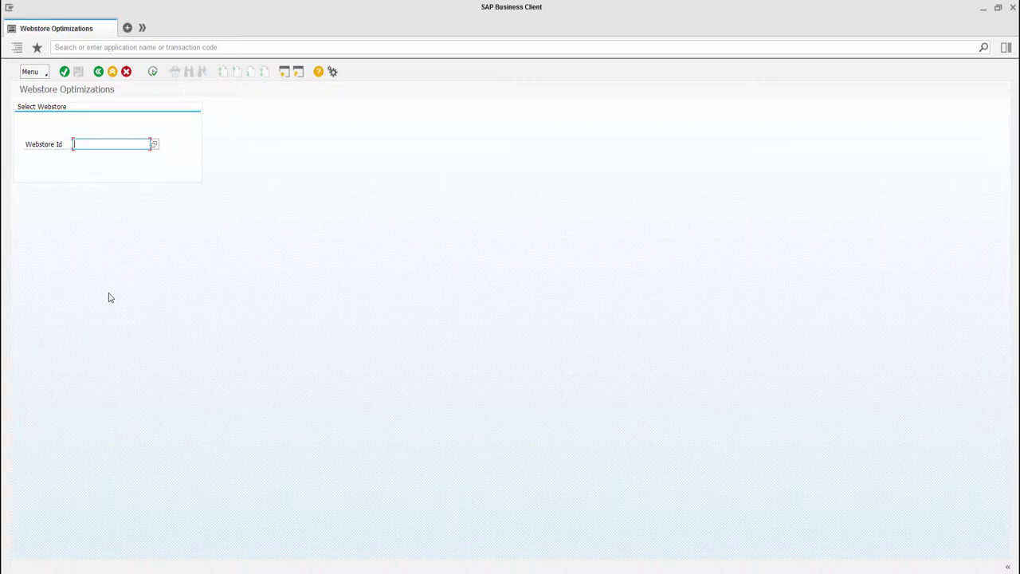
click(154, 144)
click(105, 241)
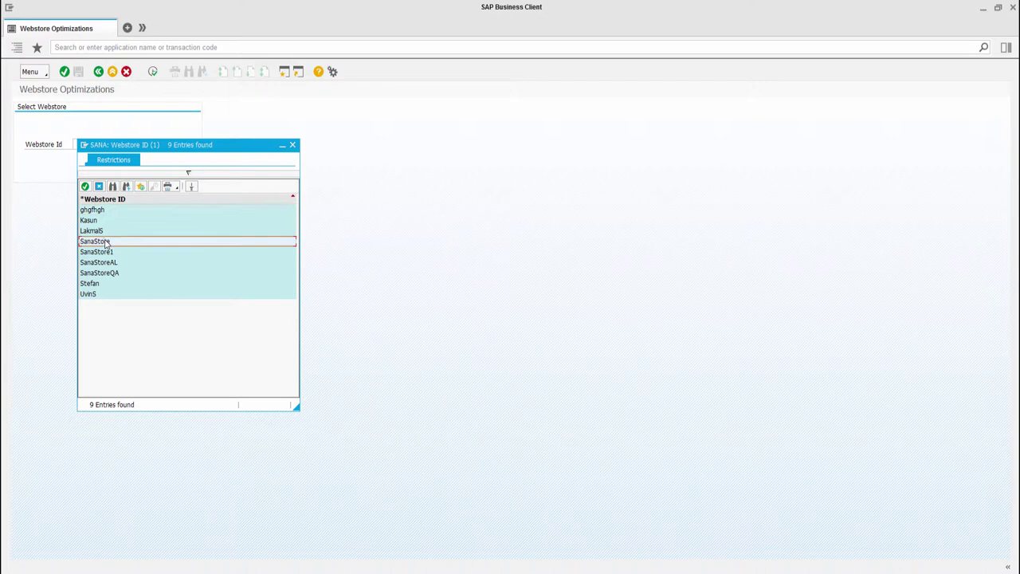
click(84, 187)
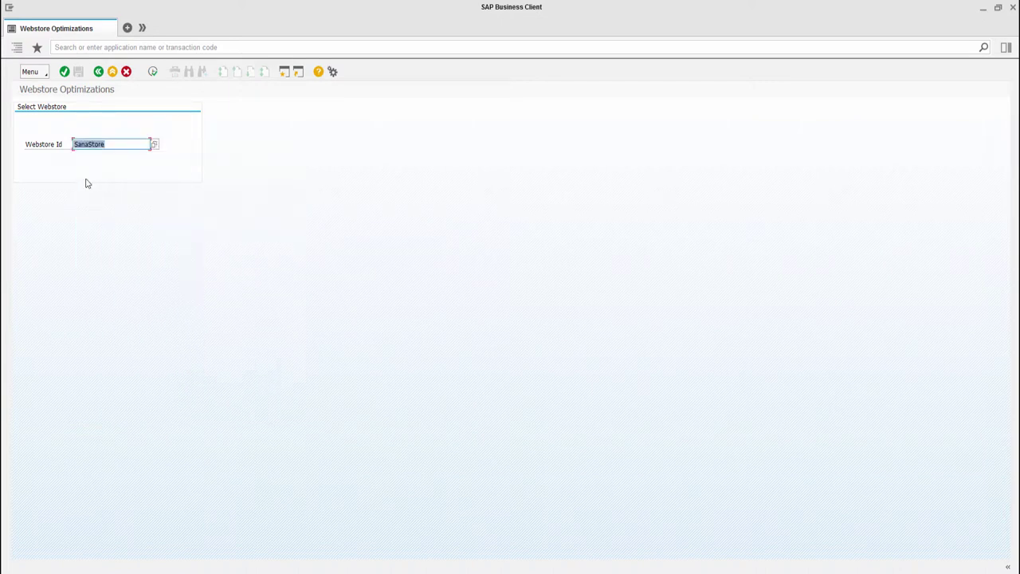
click(152, 72)
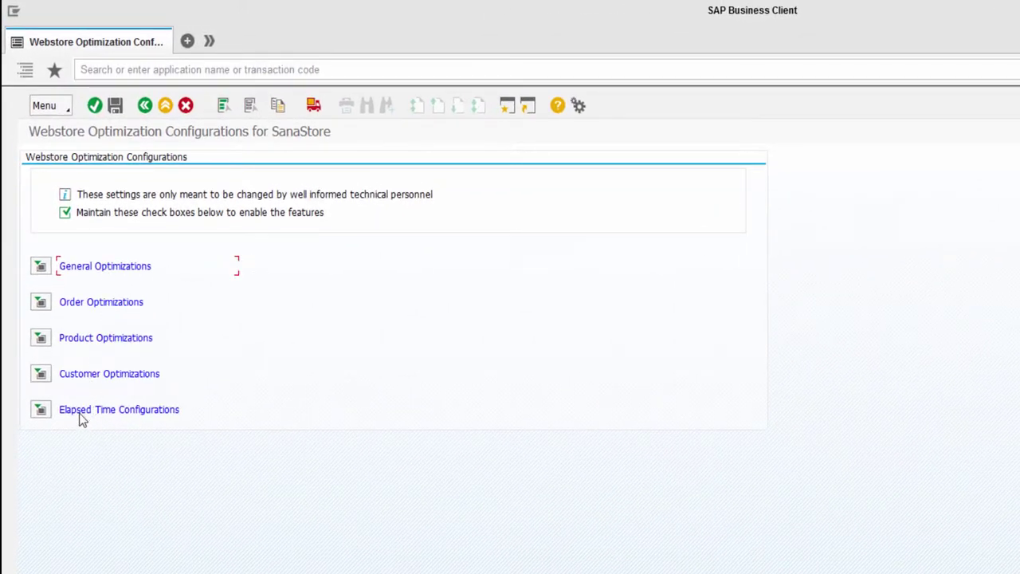
Review the Order and General Optimizations sections and untick Supports Prepayment for SanaStore
click(42, 303)
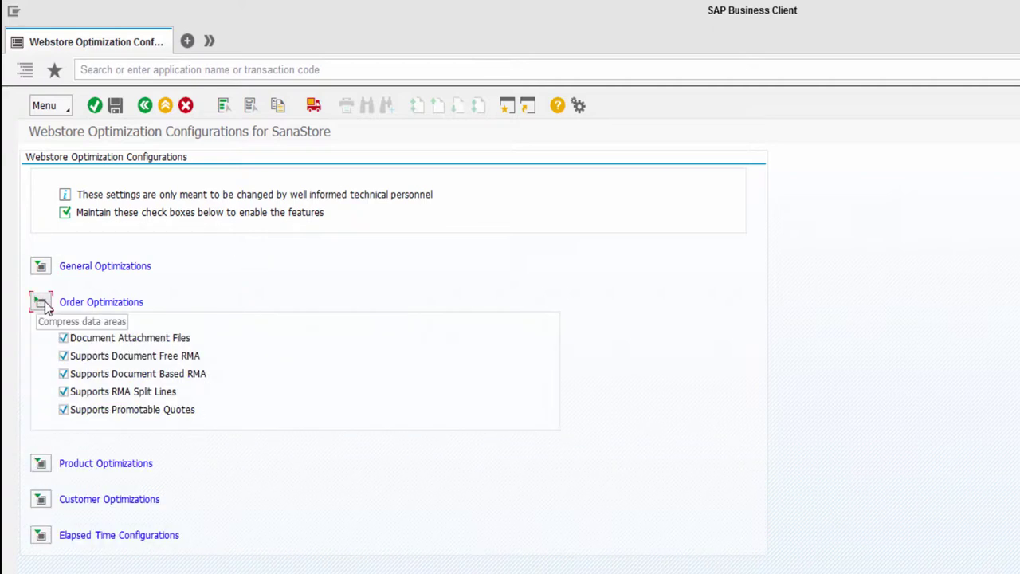
click(41, 303)
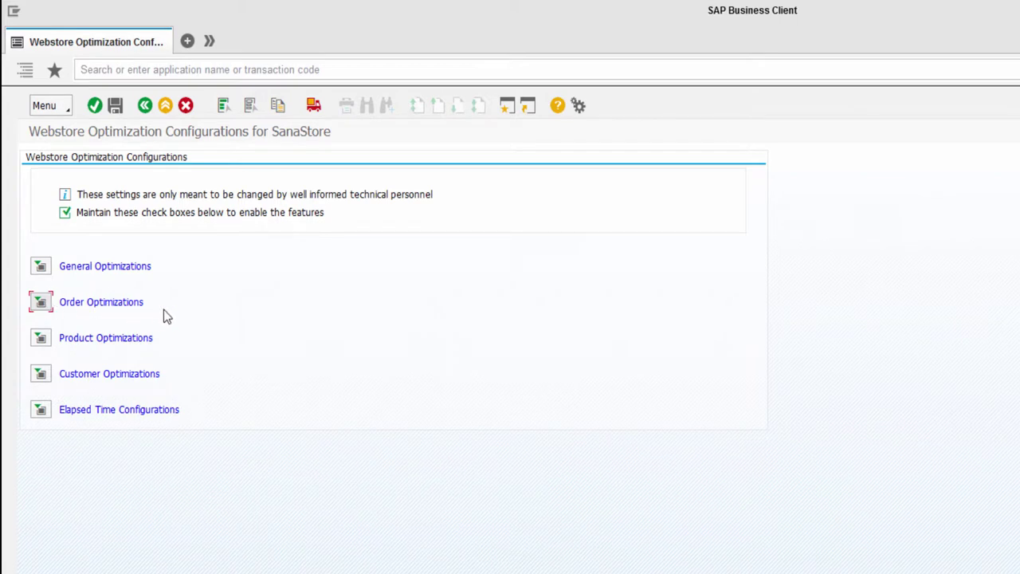
click(42, 267)
click(63, 338)
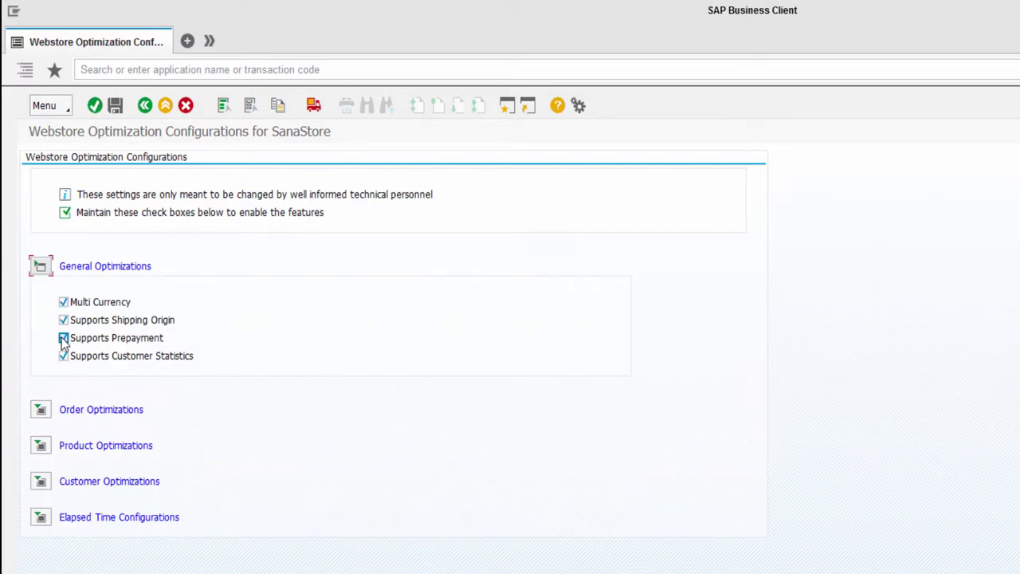
click(41, 268)
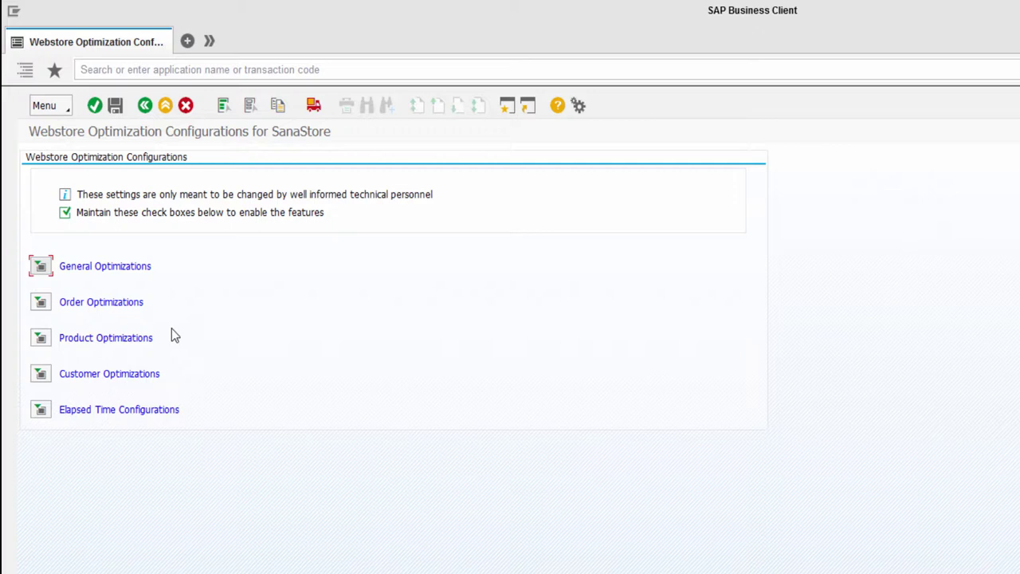
click(41, 306)
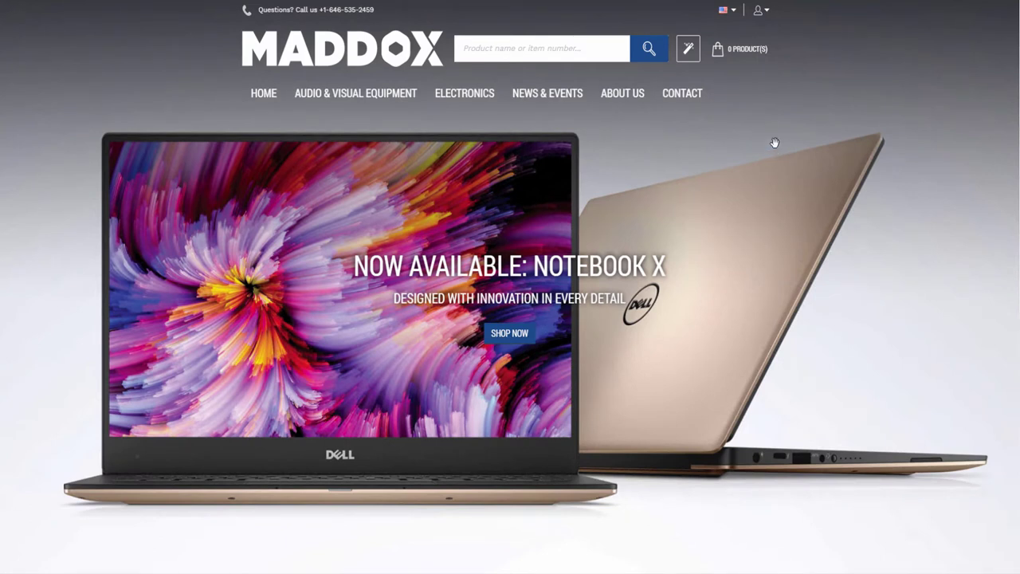
Go to My account > My orders and view the details of the top order
click(767, 10)
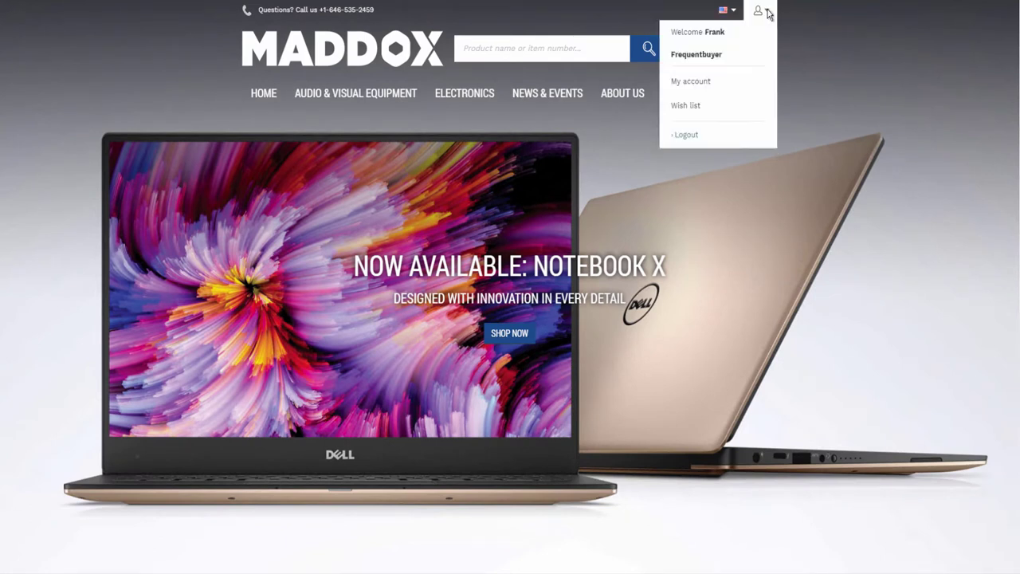
click(746, 82)
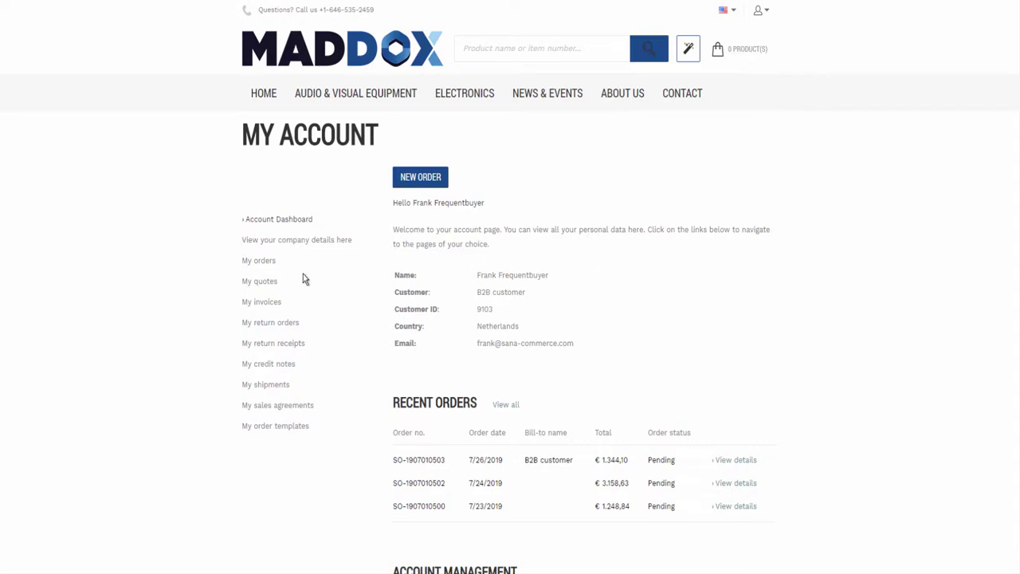
click(269, 266)
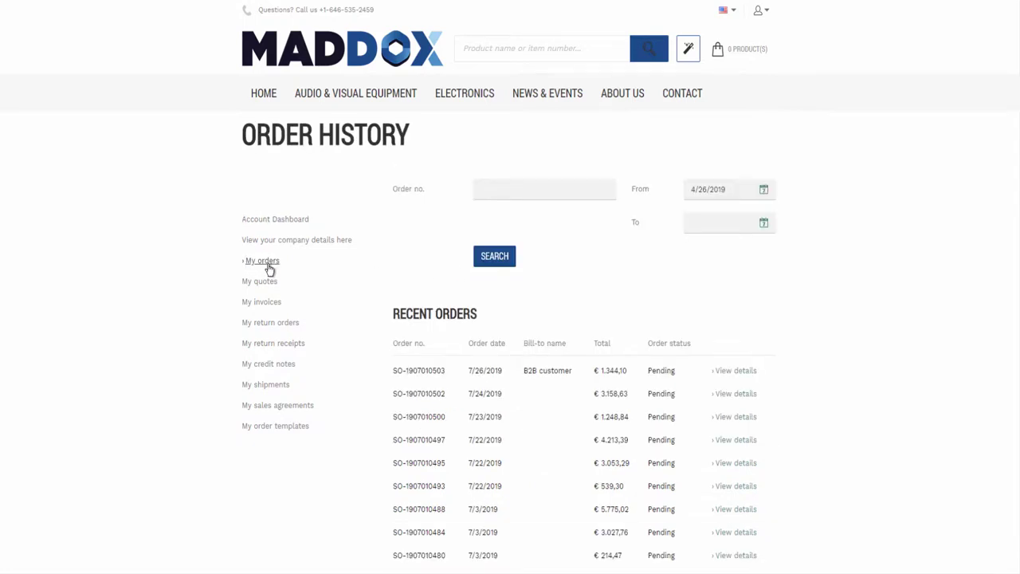
click(735, 371)
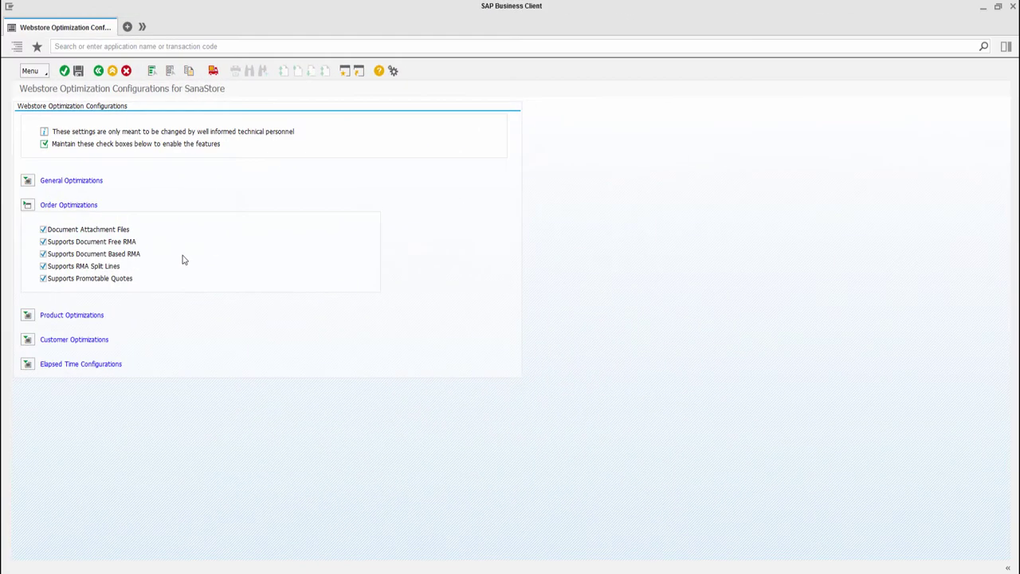
Untick Document Attachment Files under Order Optimizations and save the configuration
click(43, 230)
click(79, 71)
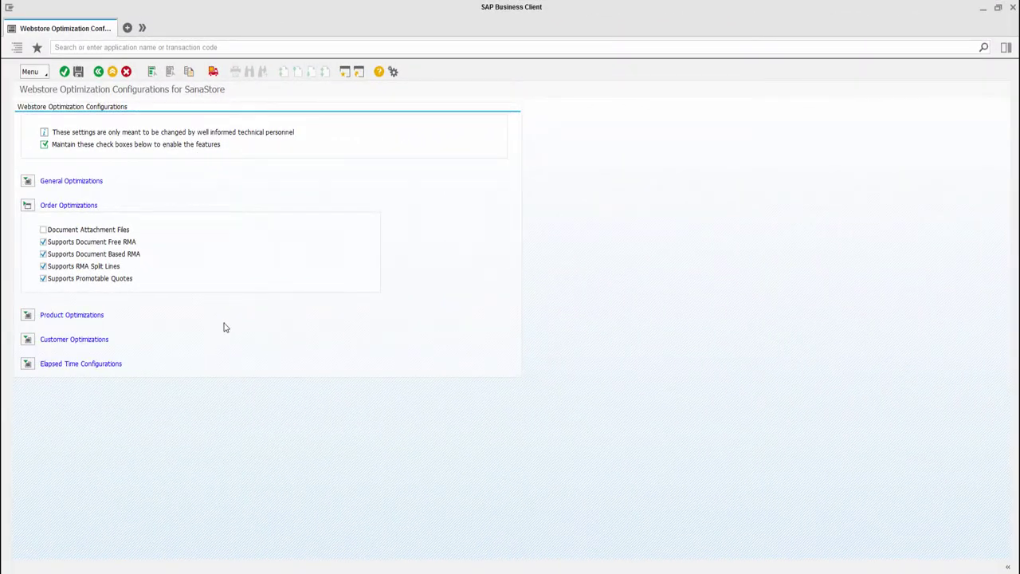
Expand Elapsed Time Configurations to reveal API Call Elapsed Time and Elapsed Time Logging
click(28, 365)
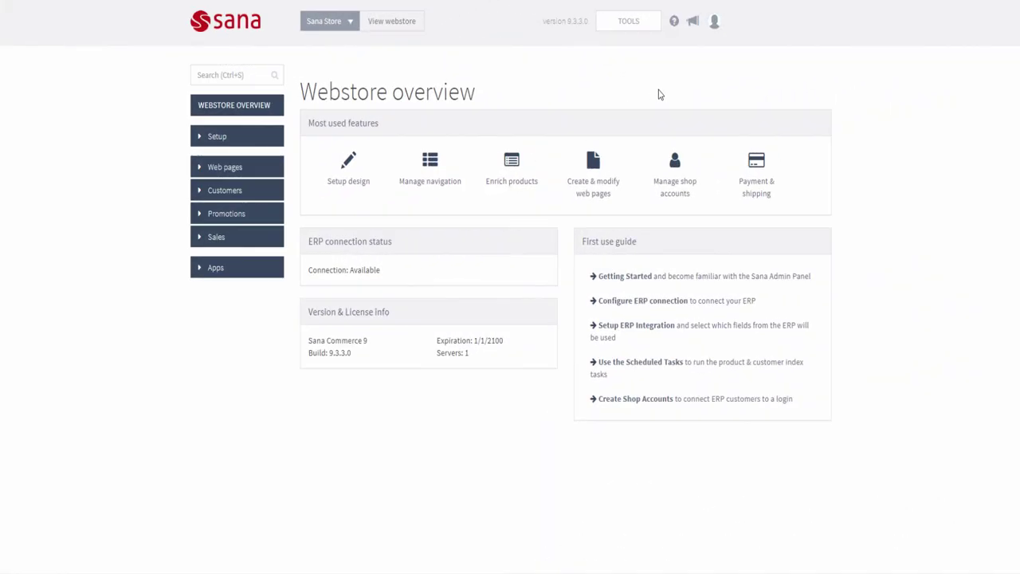
Open the Debug ERP request tab of the Tools > ERP connection page
click(637, 32)
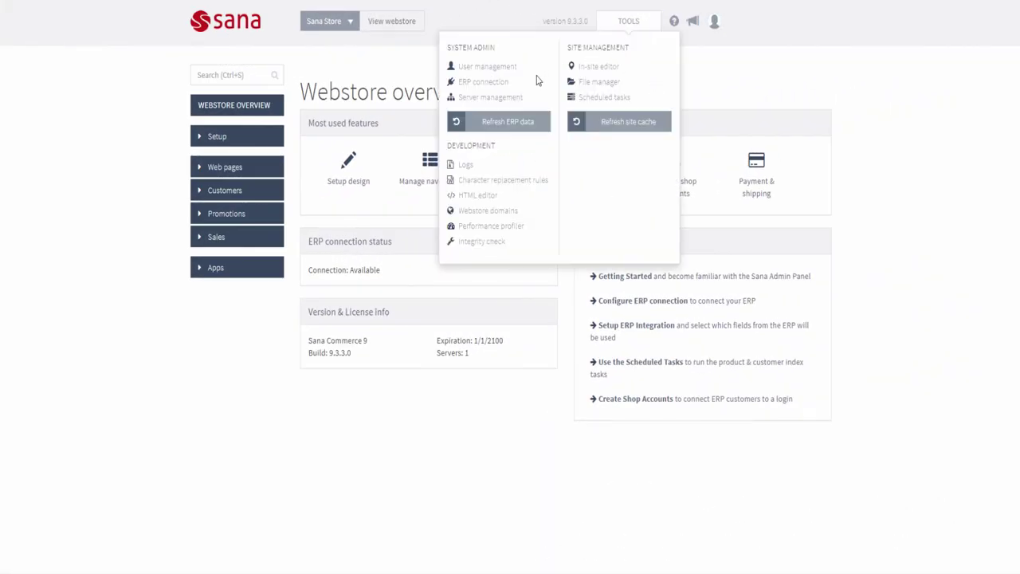
click(491, 86)
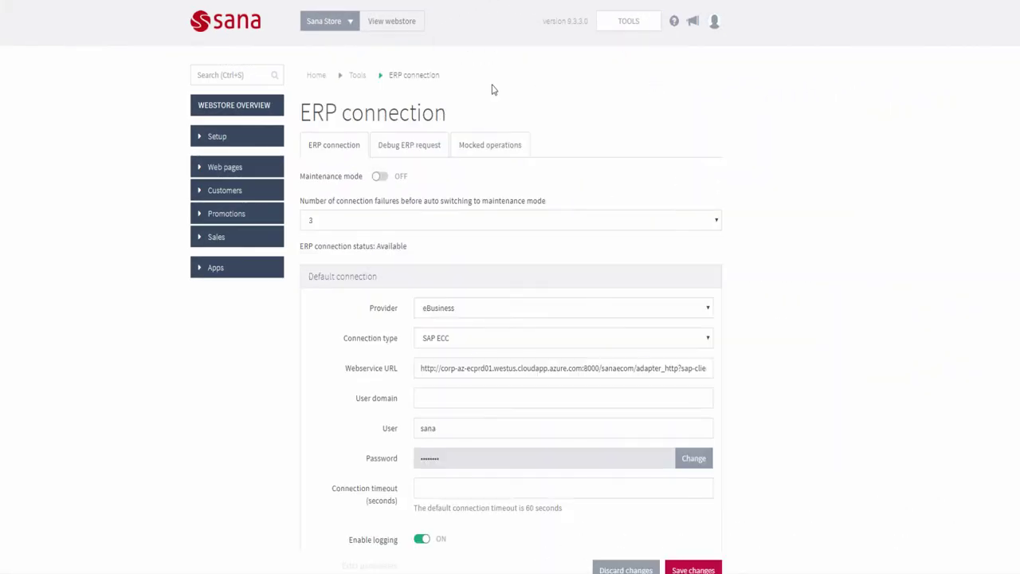
click(429, 150)
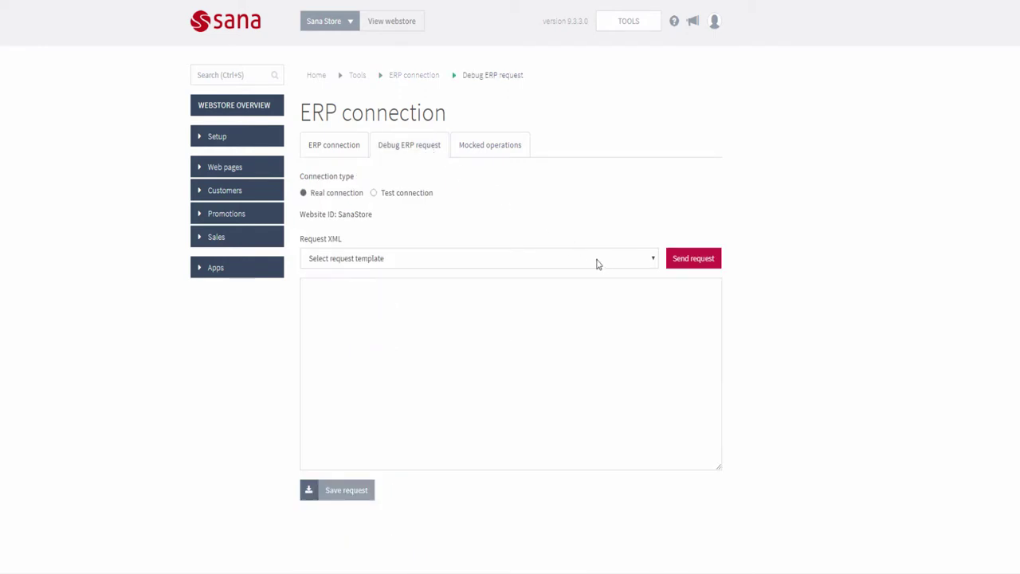
Send the GetProductCategories request template and scroll through the returned Response XML
click(621, 266)
scroll(558, 342, down, 3)
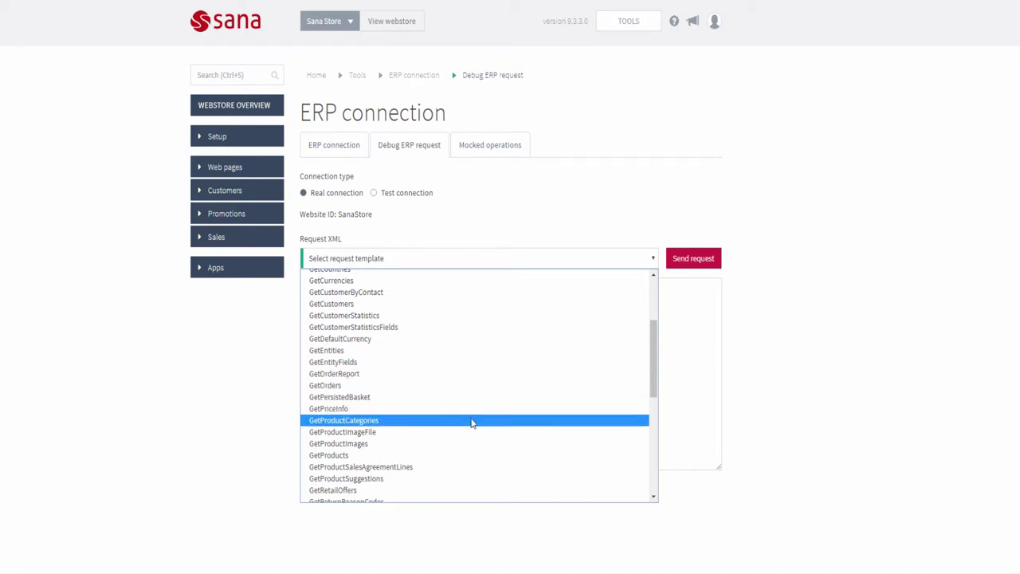
click(471, 420)
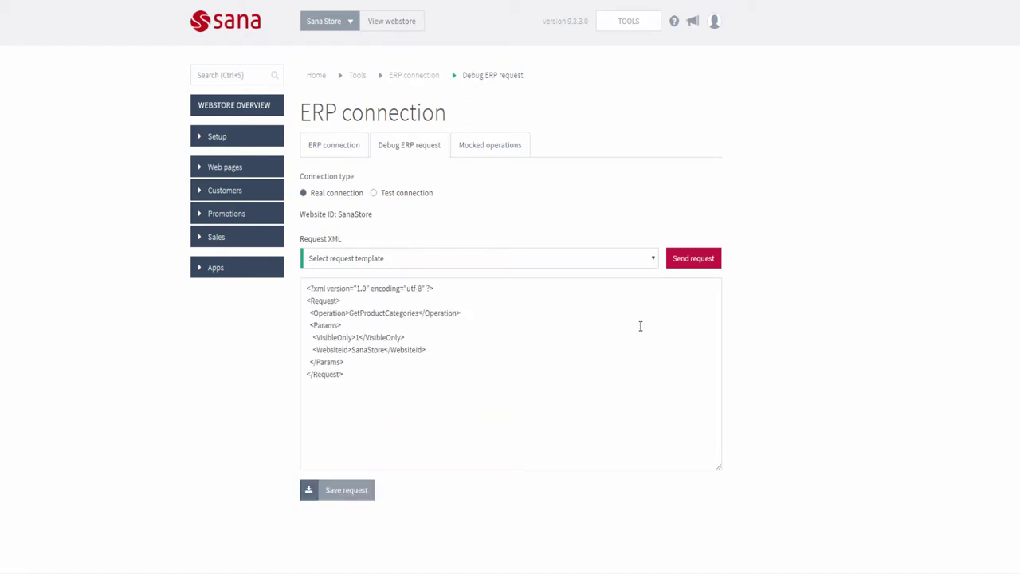
click(690, 259)
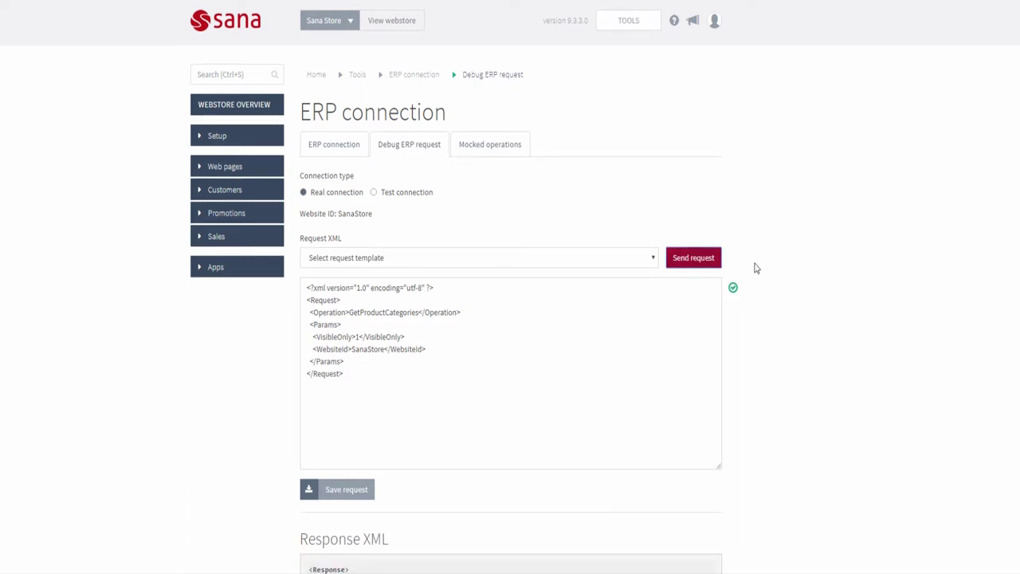
scroll(754, 267, down, 3)
scroll(756, 269, down, 2)
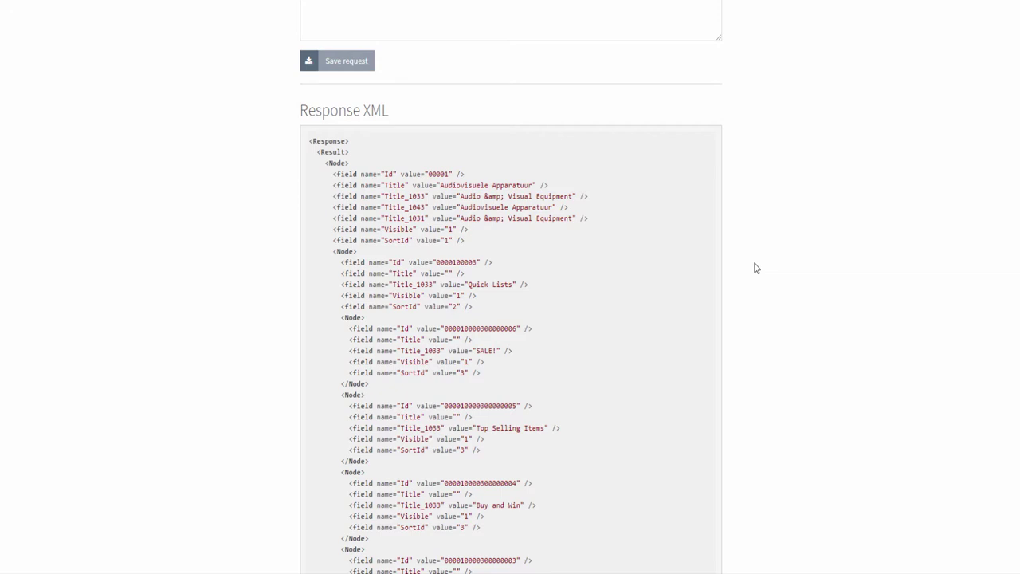
scroll(756, 269, down, 10)
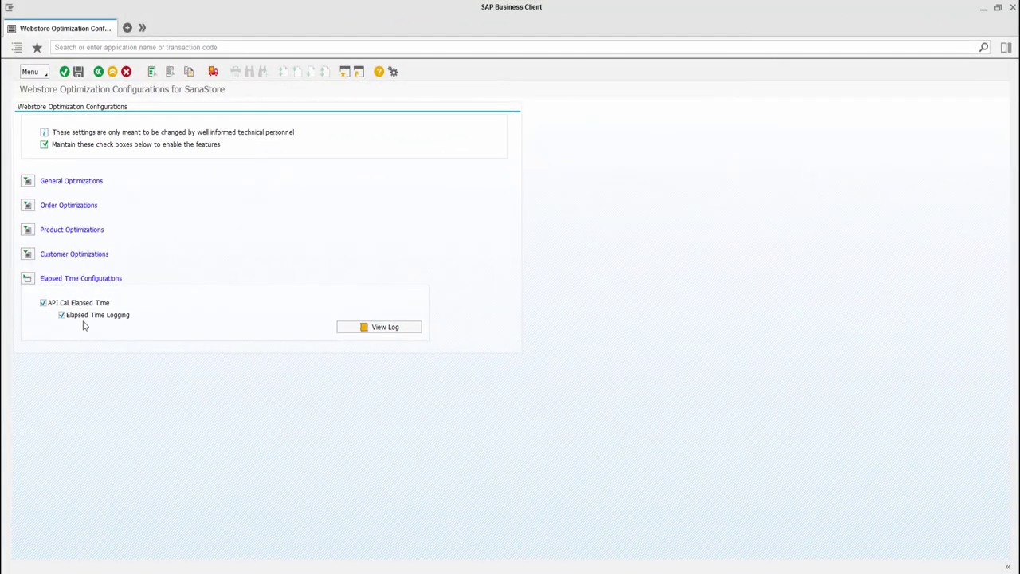
Enable Elapsed Time Logging, open View Log, and set the log object to /SANAECOM/ via a 'Sana' search
click(61, 315)
click(385, 328)
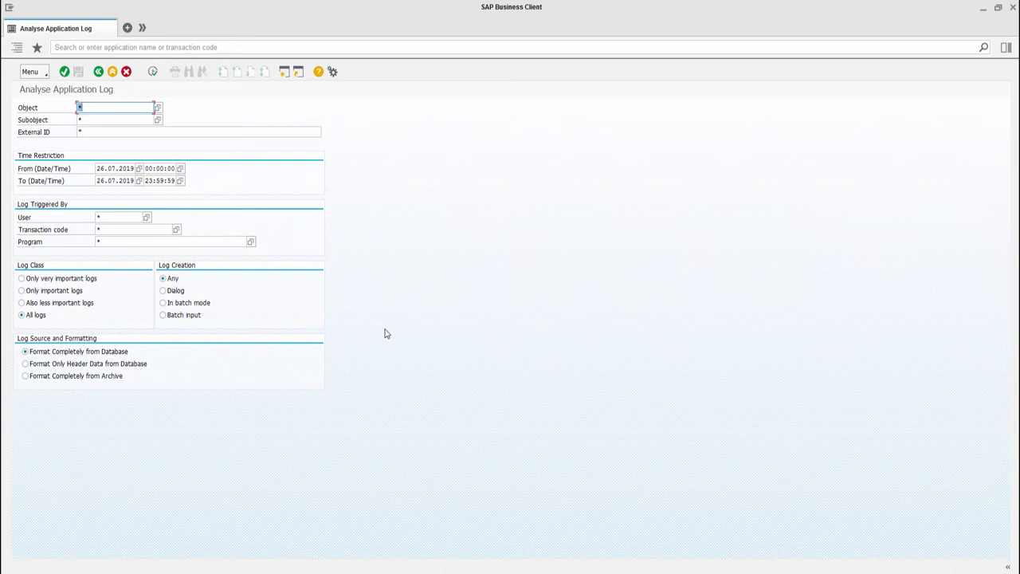
click(159, 114)
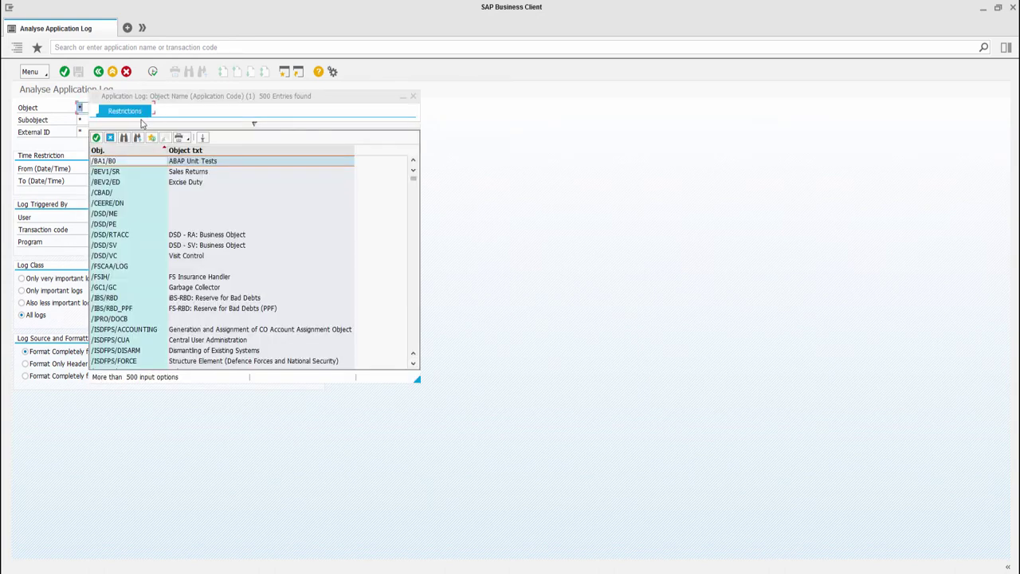
click(129, 140)
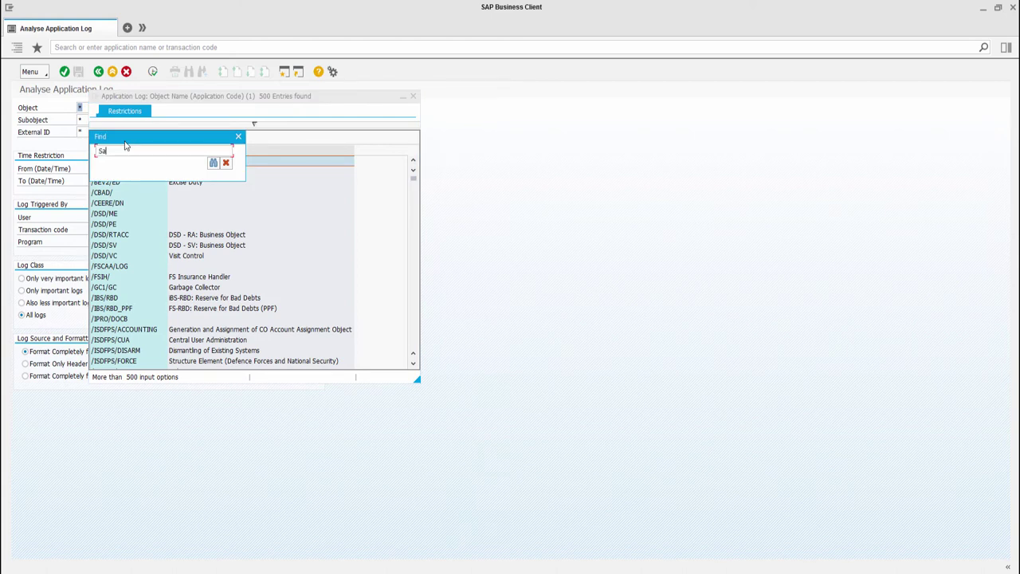
key(Return)
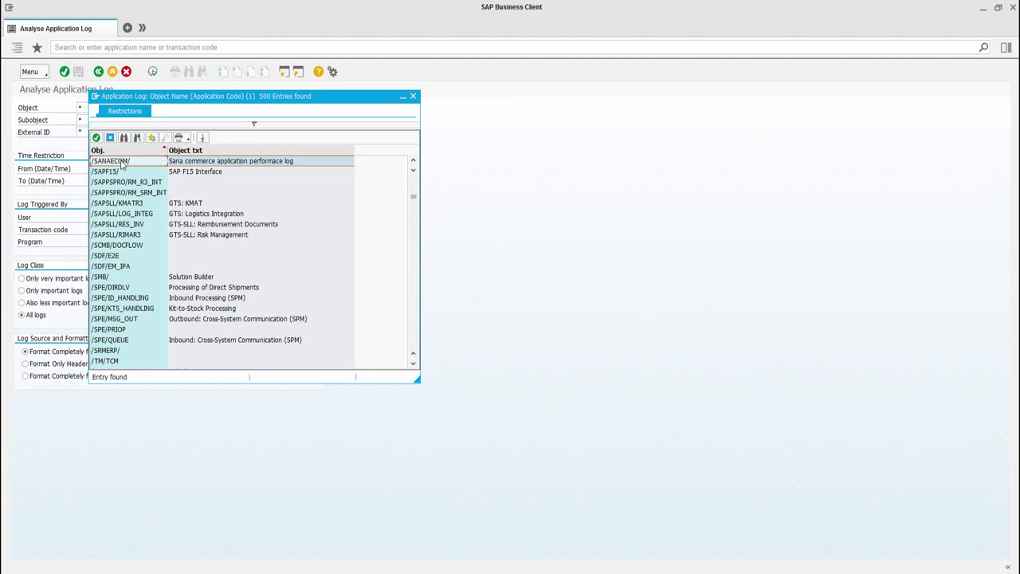
double_click(119, 162)
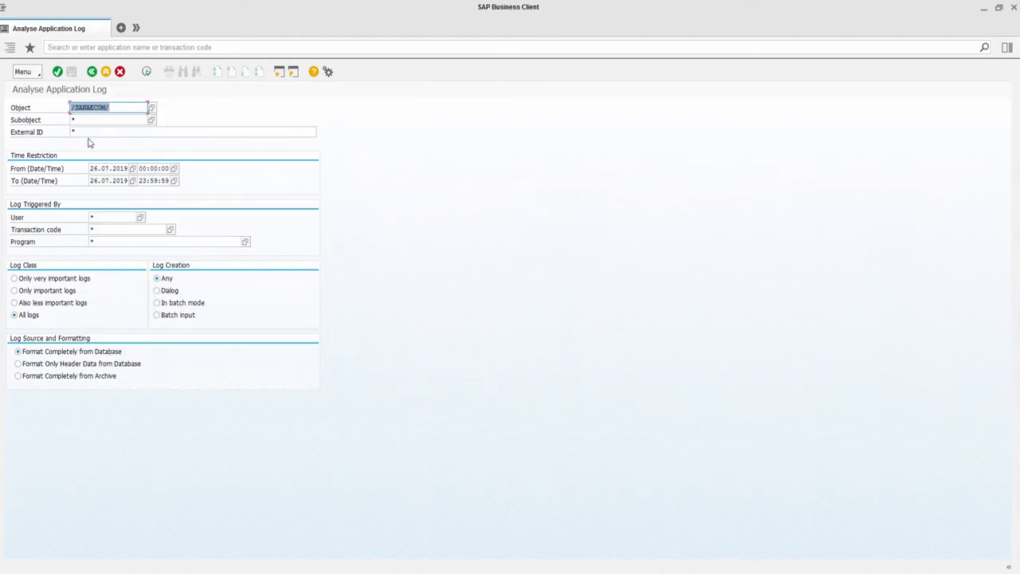
List the /SANAECOM/ logs and open the Additional Information timing messages for Get Countries and Get Currencies
click(146, 71)
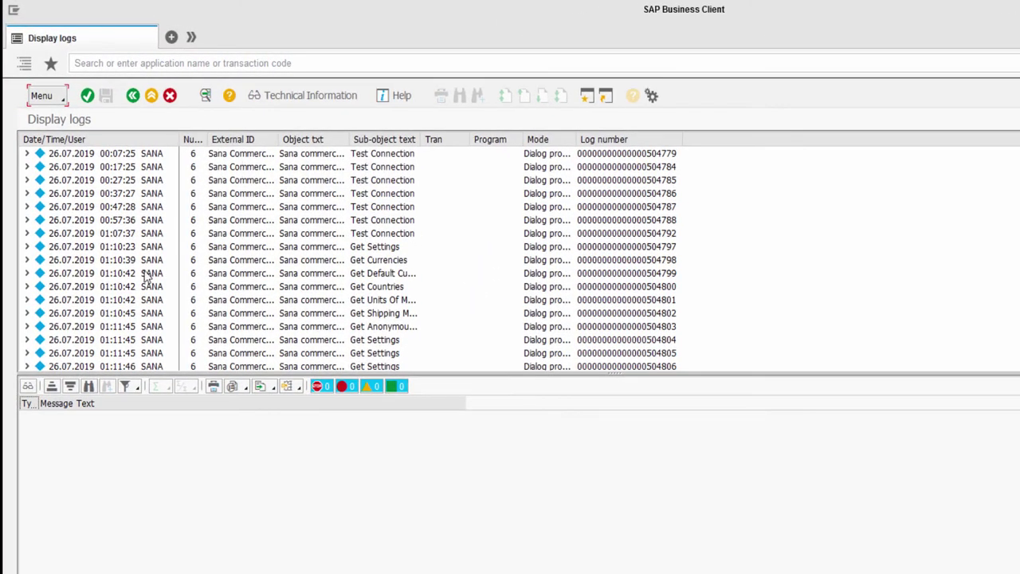
click(26, 286)
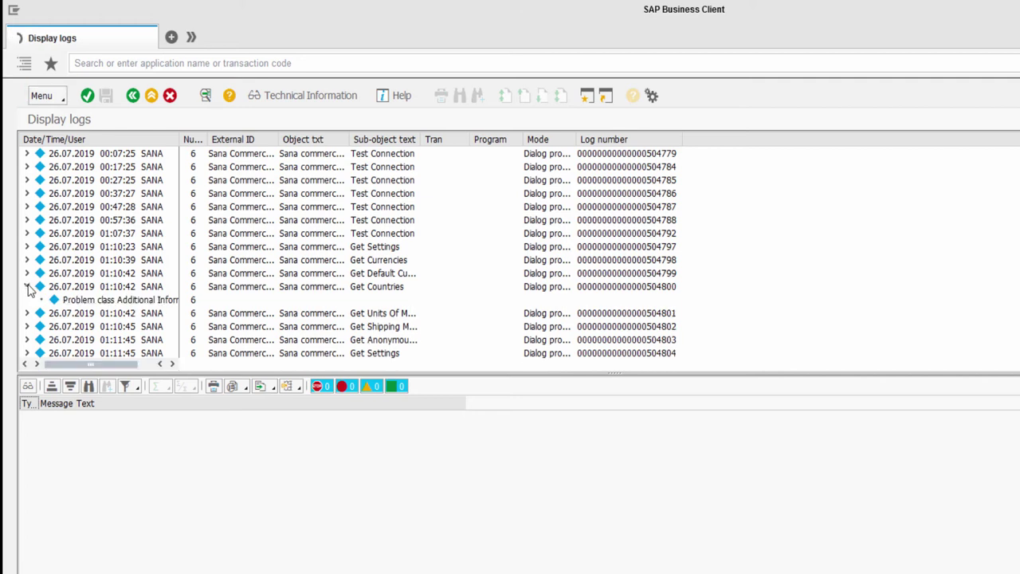
click(68, 300)
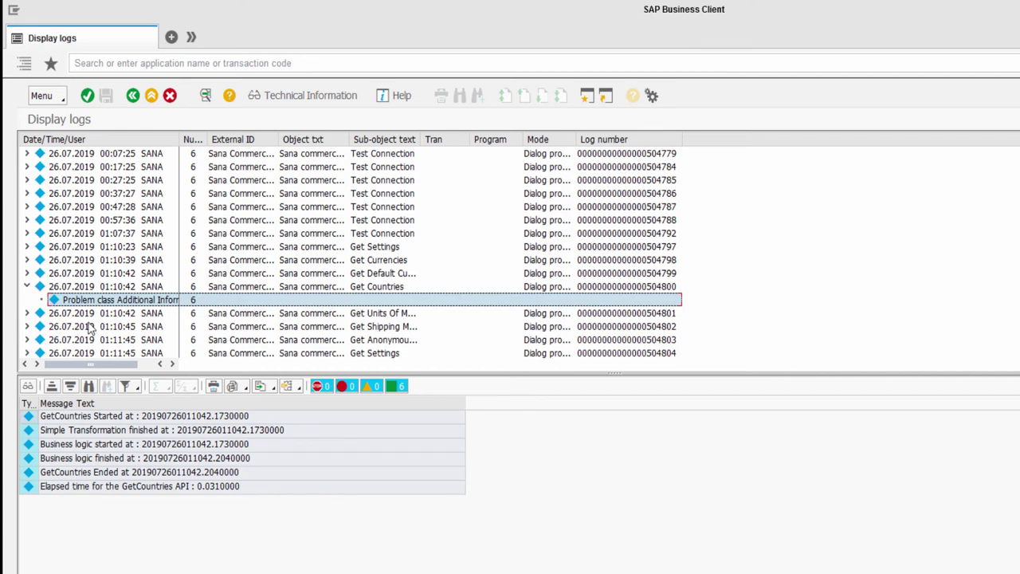
click(26, 259)
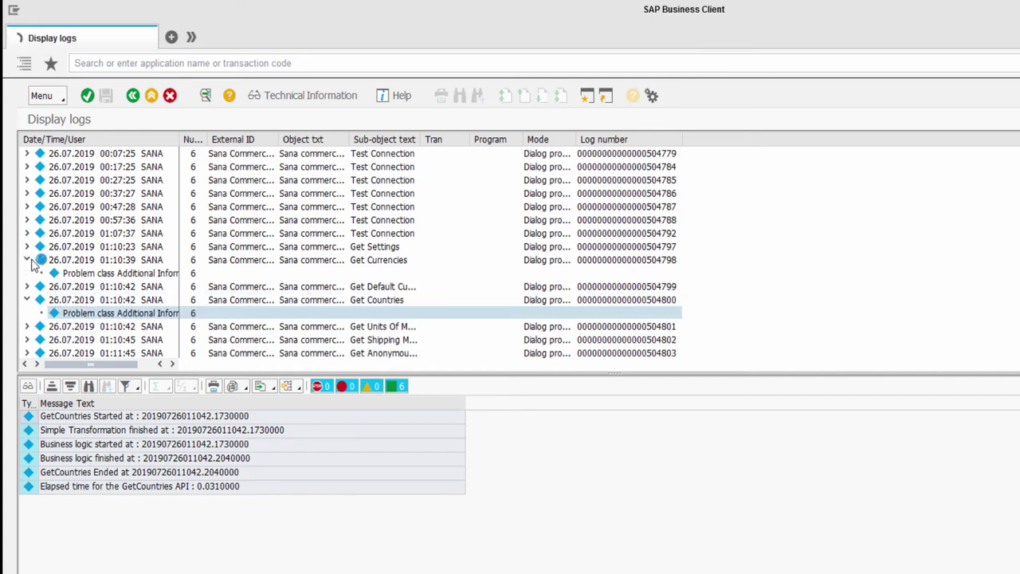
click(69, 277)
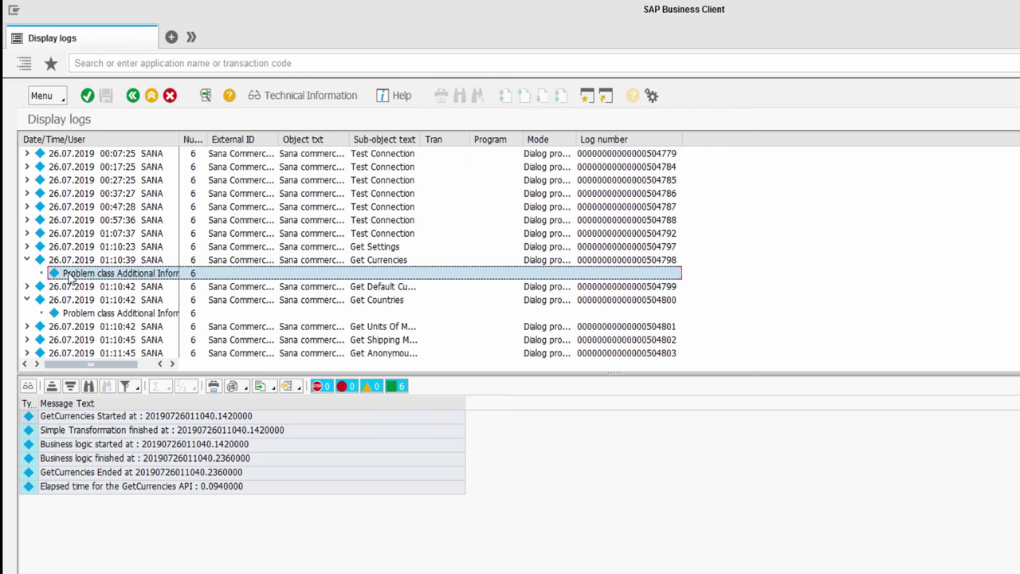